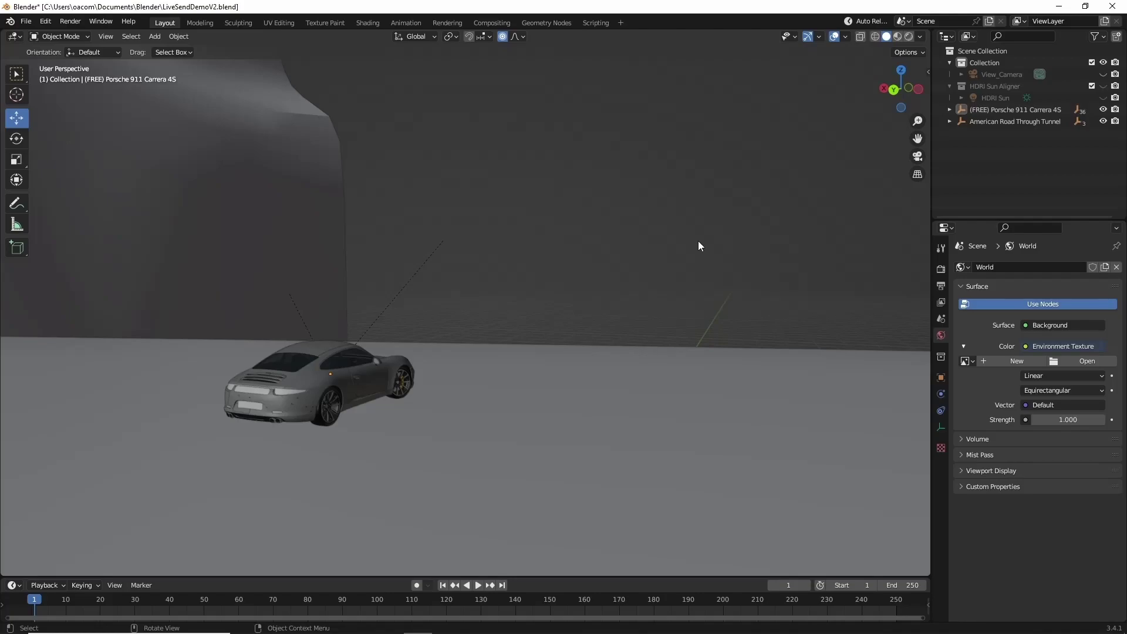
# Step: Orbit the viewport slightly around the car on the tunnel road
pyautogui.moveTo(699, 246)
pyautogui.mouseDown(button='middle')
pyautogui.moveTo(709, 243)
pyautogui.moveTo(613, 270)
pyautogui.moveTo(554, 272)
pyautogui.moveTo(448, 252)
pyautogui.moveTo(483, 274)
pyautogui.moveTo(712, 244)
pyautogui.mouseUp(button='middle')
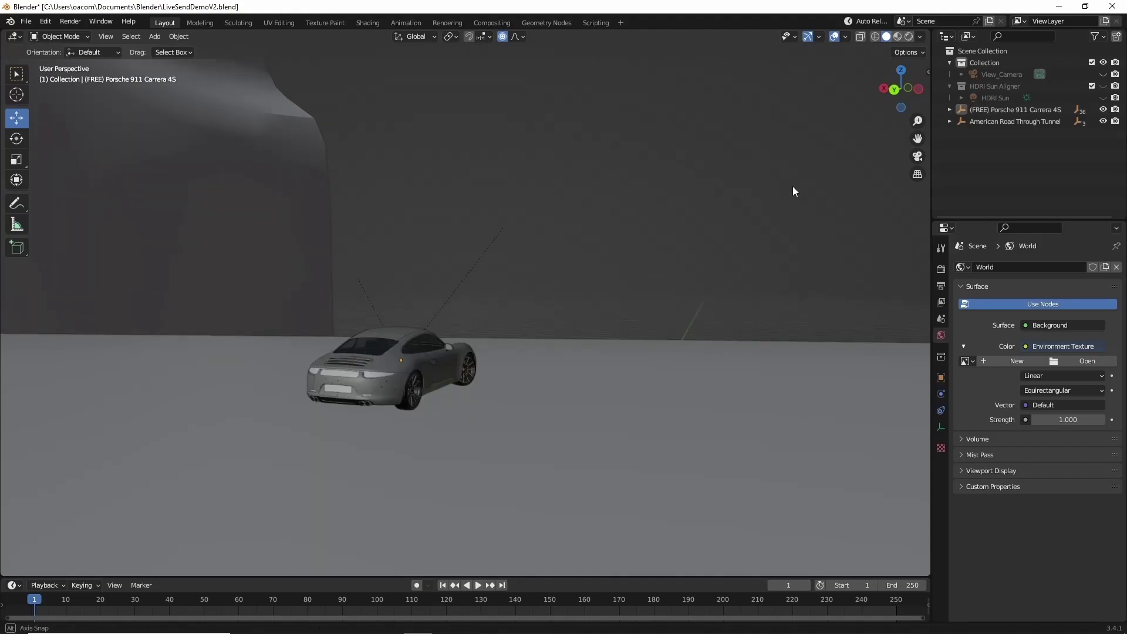
pyautogui.moveTo(648, 218); pyautogui.dragTo(639, 221, button='middle')
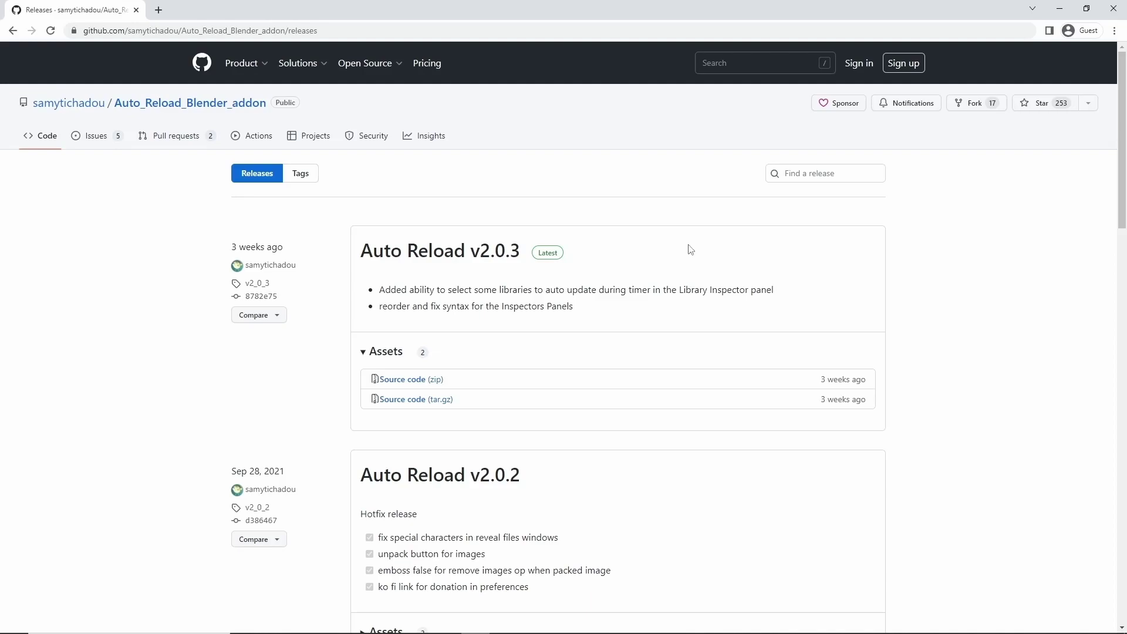
# Step: Download the Auto Reload v2.0.3 source zip and install it from Blender's Add-ons preferences
pyautogui.click(413, 385)
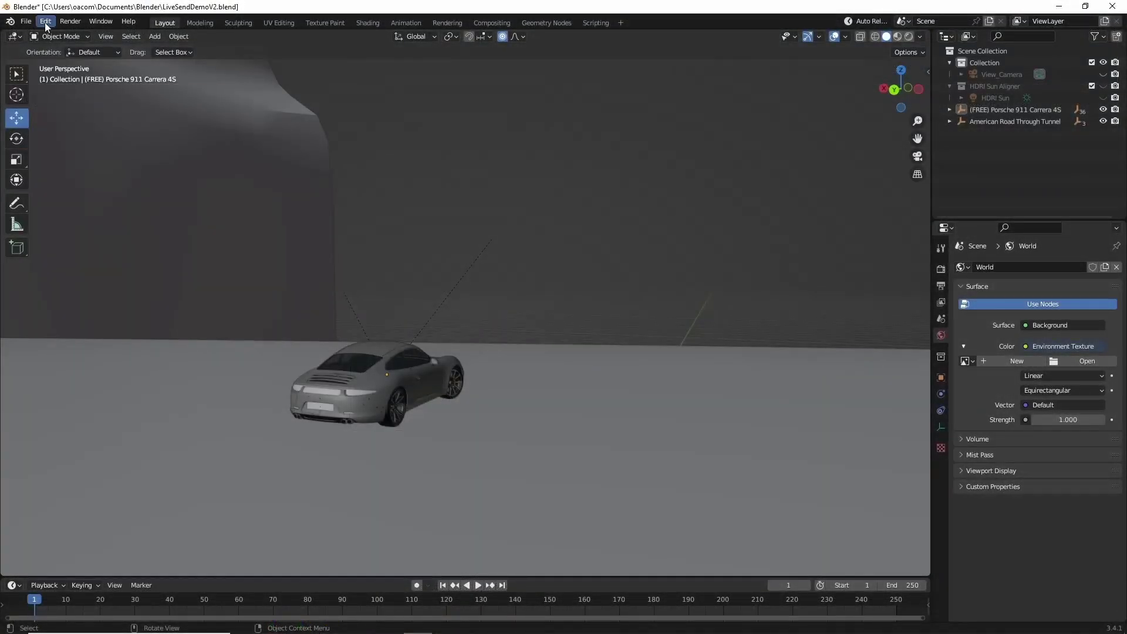
pyautogui.click(51, 22)
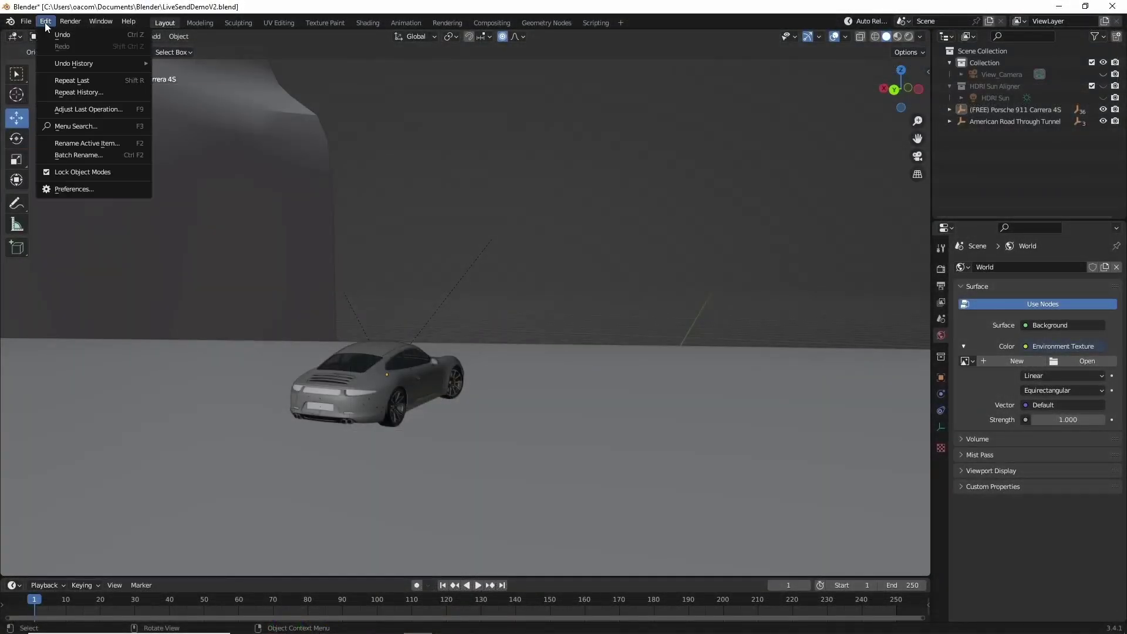
pyautogui.click(84, 192)
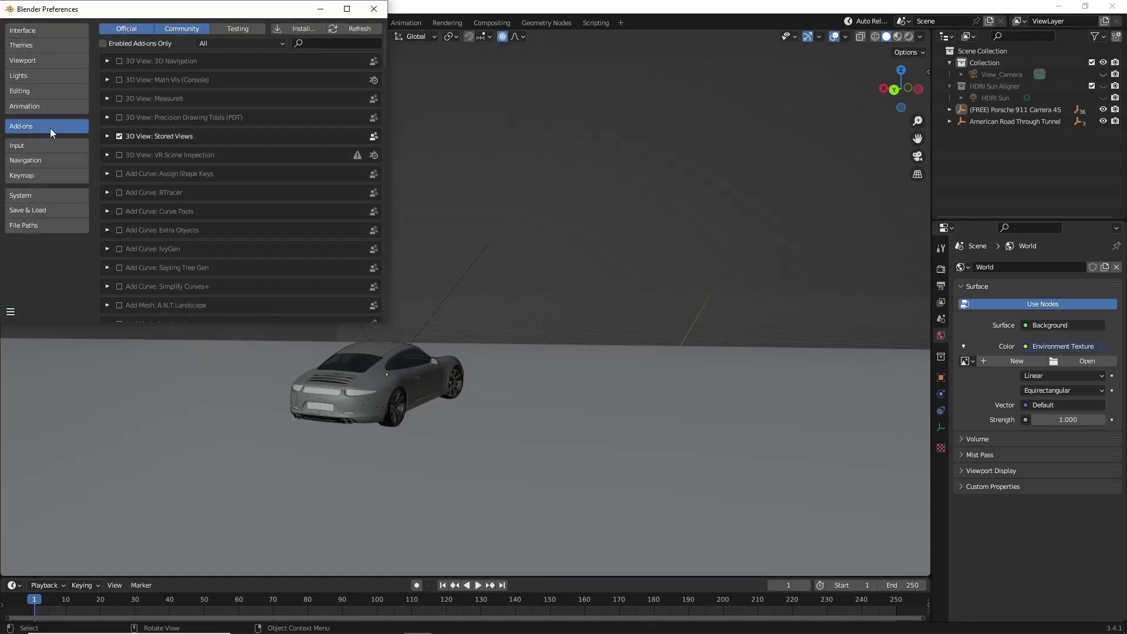
pyautogui.click(312, 27)
pyautogui.click(220, 66)
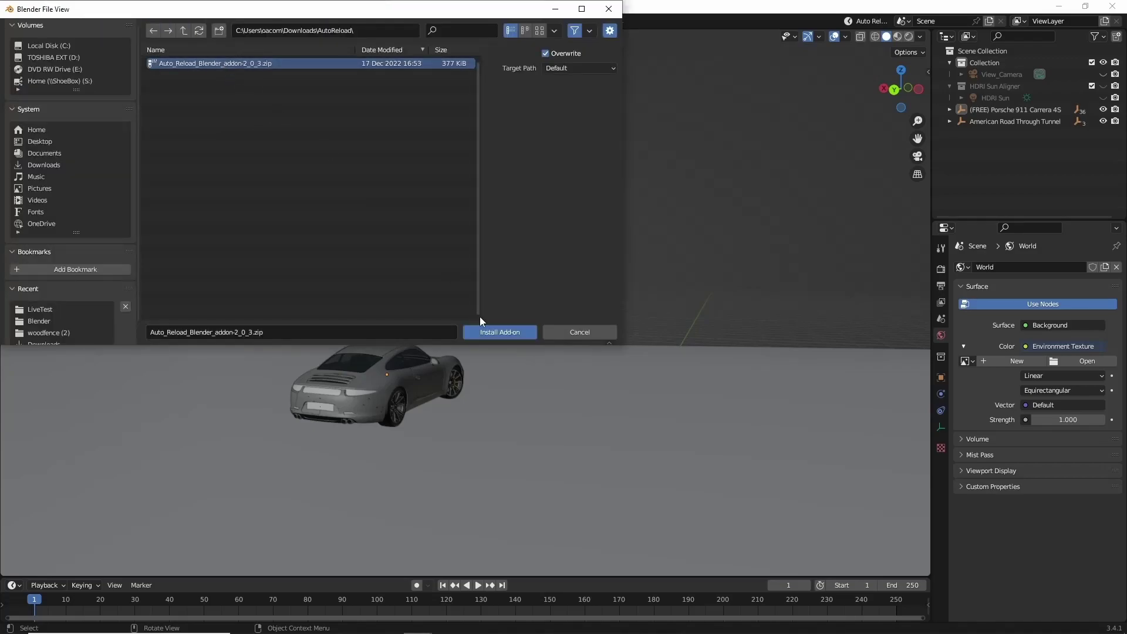
pyautogui.click(492, 332)
# Step: Find Object: Auto Reload by searching 'atto', enable it, and check its header menu
pyautogui.click(322, 43)
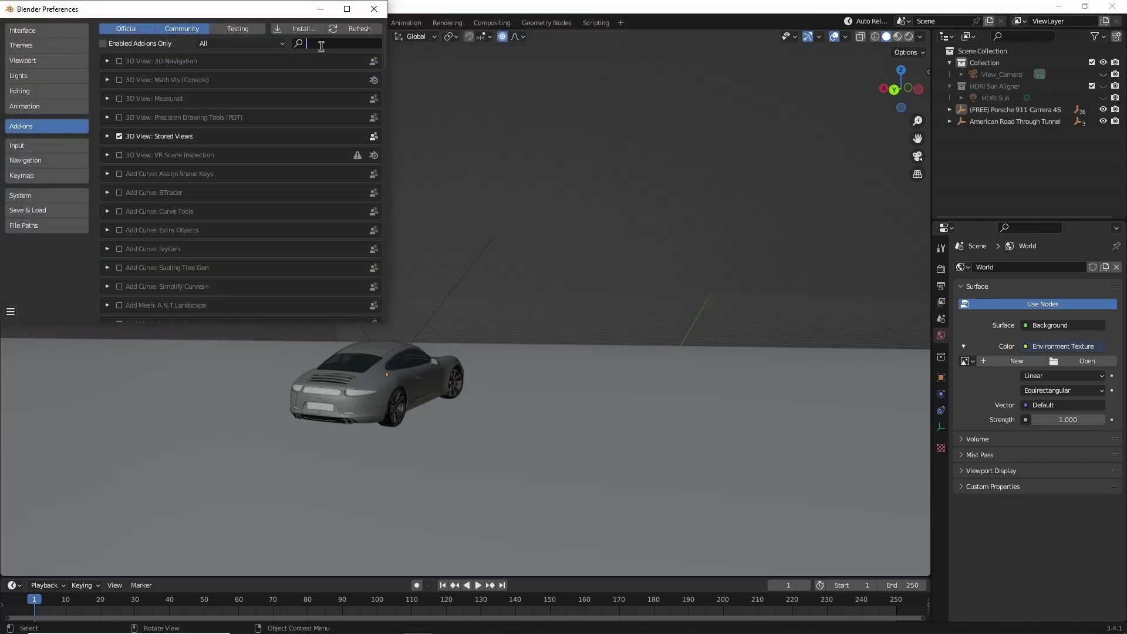
pyautogui.write('at')
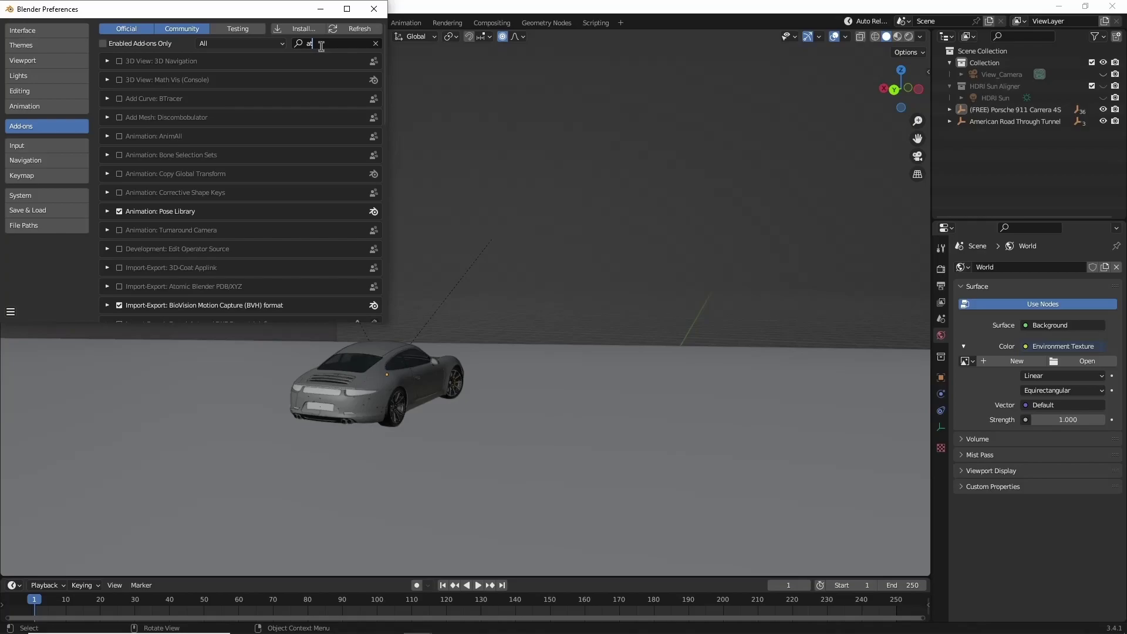
pyautogui.write('to')
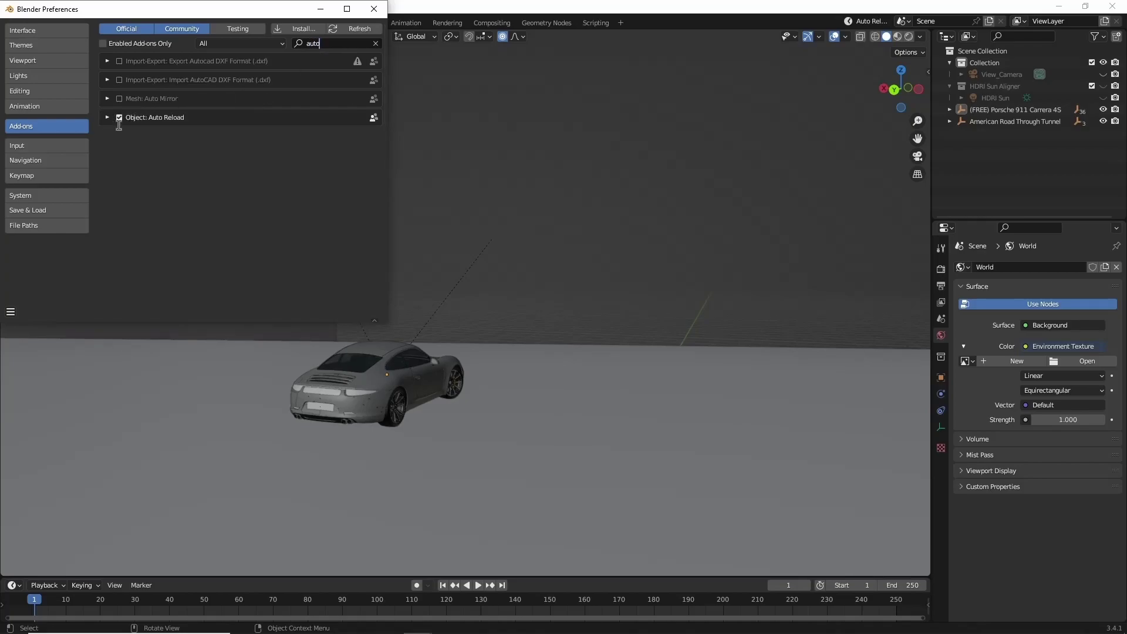
pyautogui.click(374, 9)
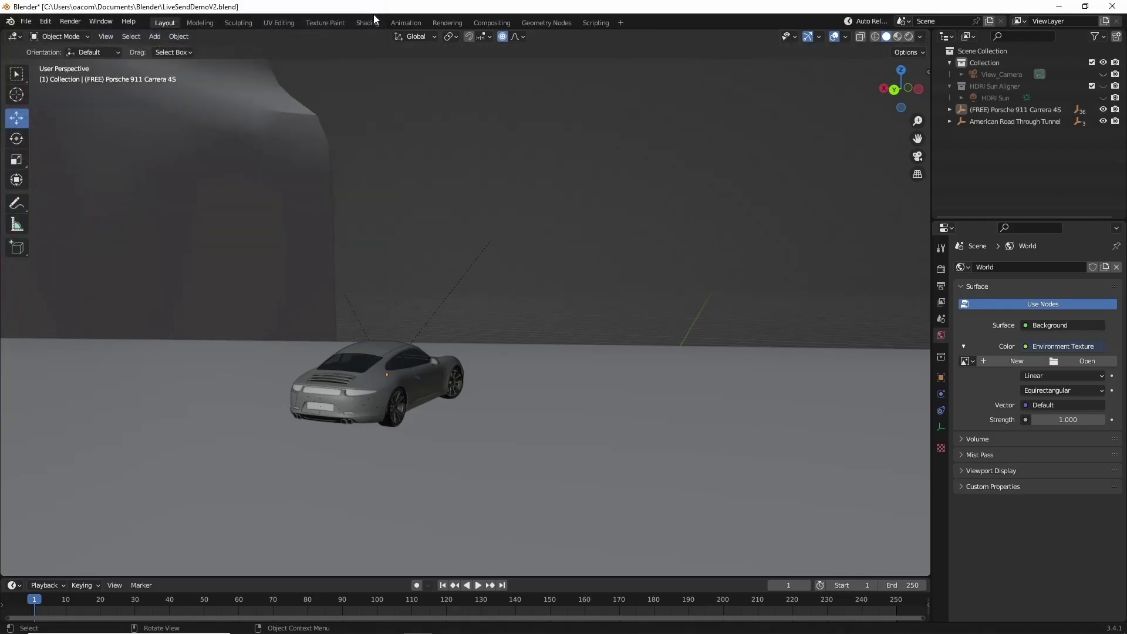
pyautogui.click(879, 22)
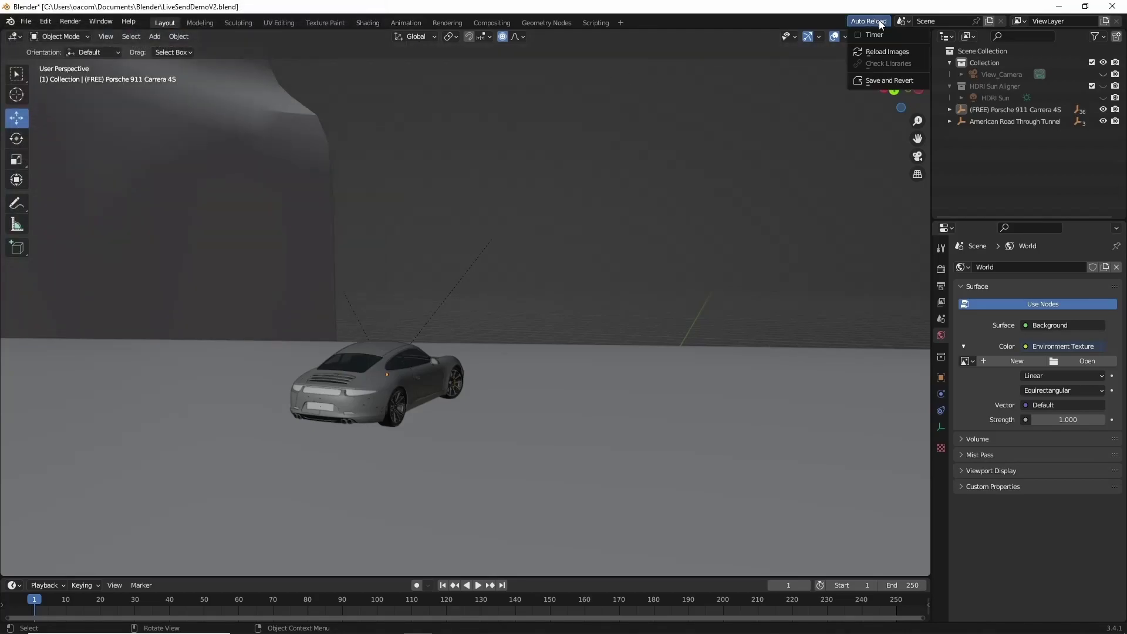
pyautogui.click(885, 34)
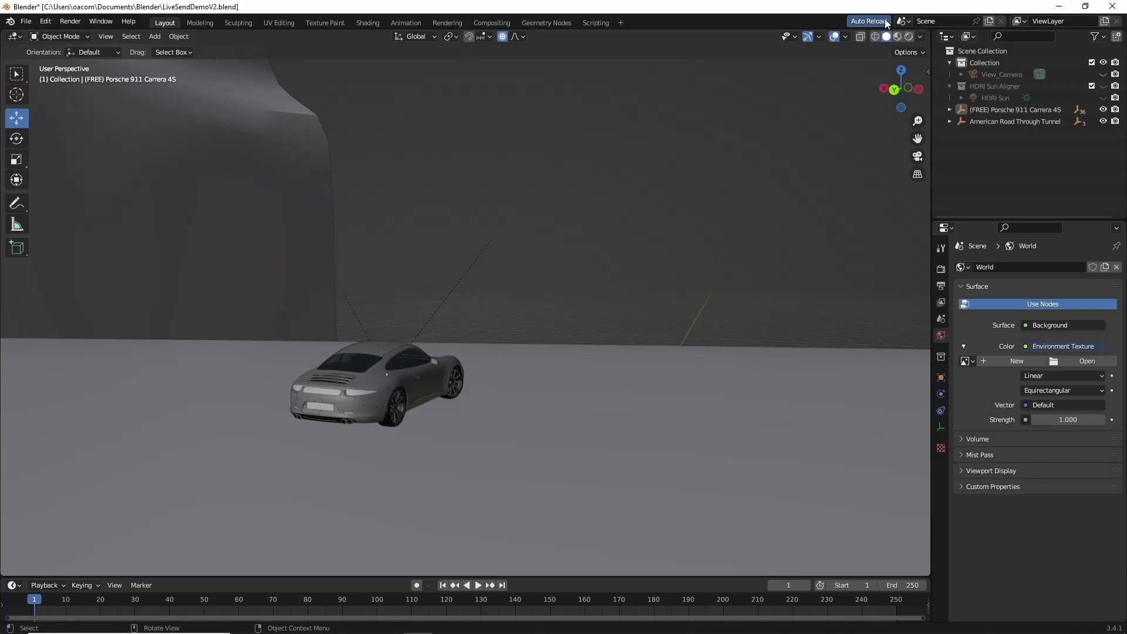
pyautogui.hotkey('alt', 'Tab')
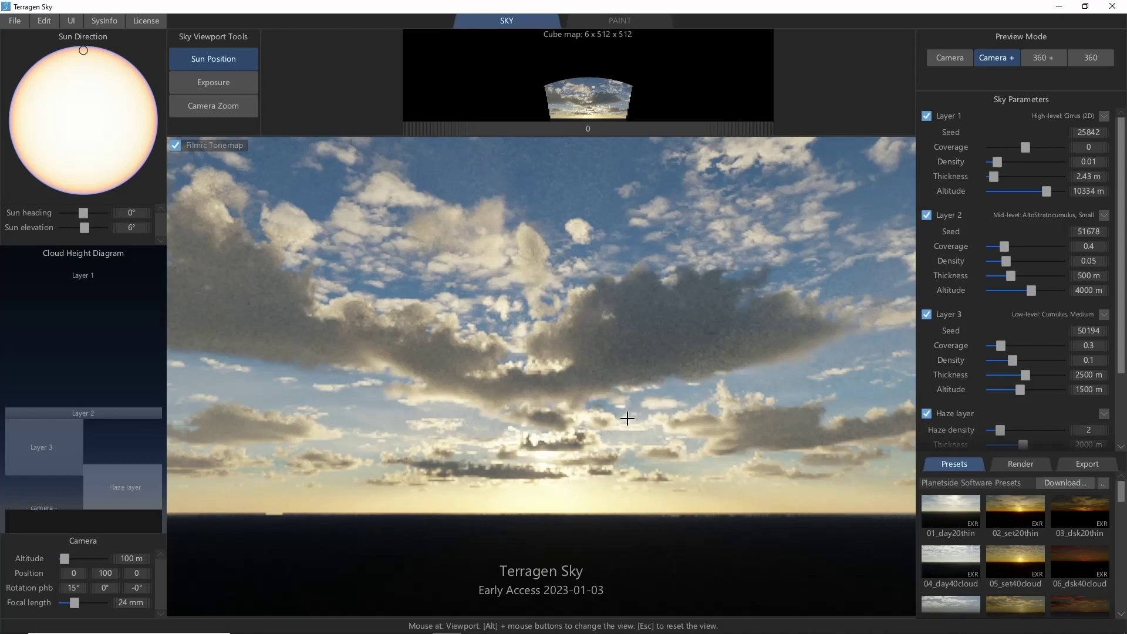
# Step: Preview the sky in 360 mode and live-send it to LiveTest/livesky.exr
pyautogui.click(1088, 57)
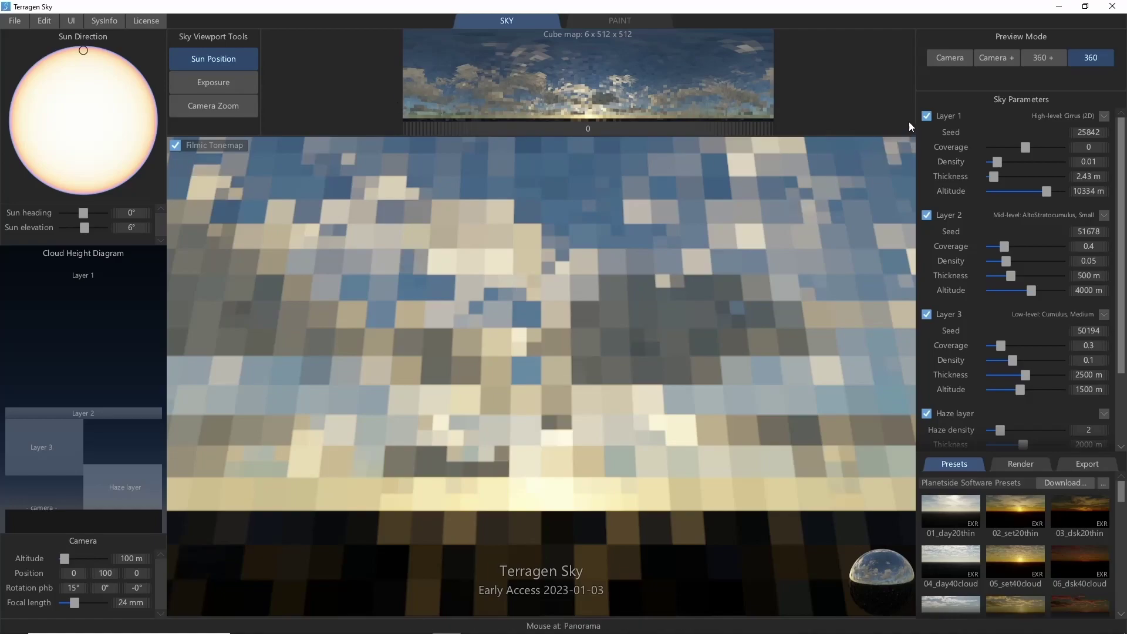
pyautogui.click(1086, 468)
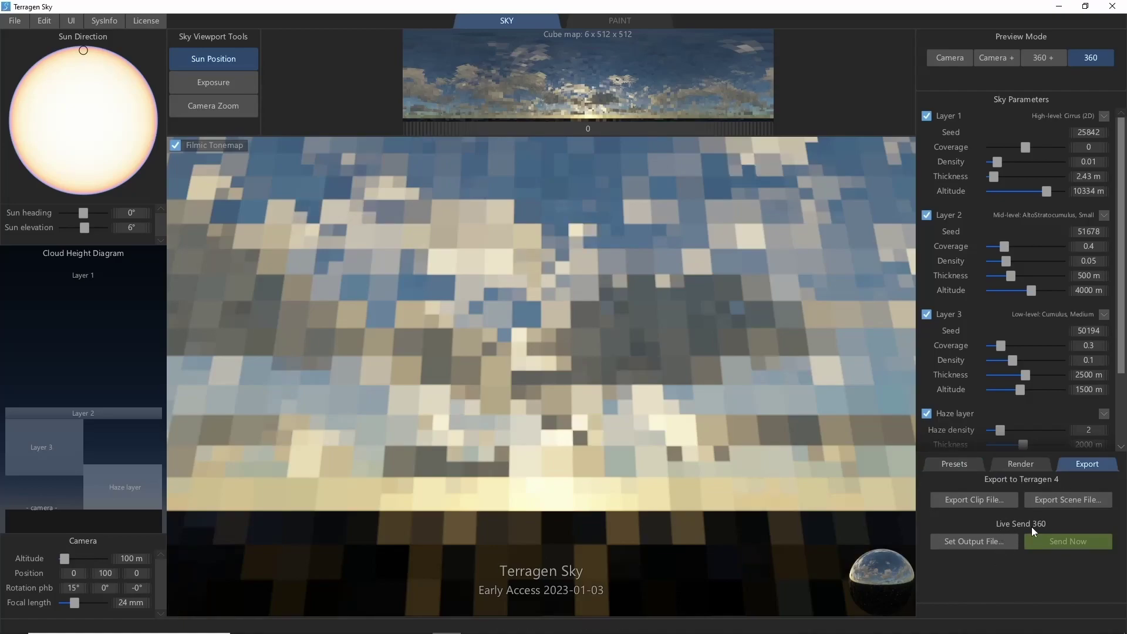
pyautogui.click(956, 543)
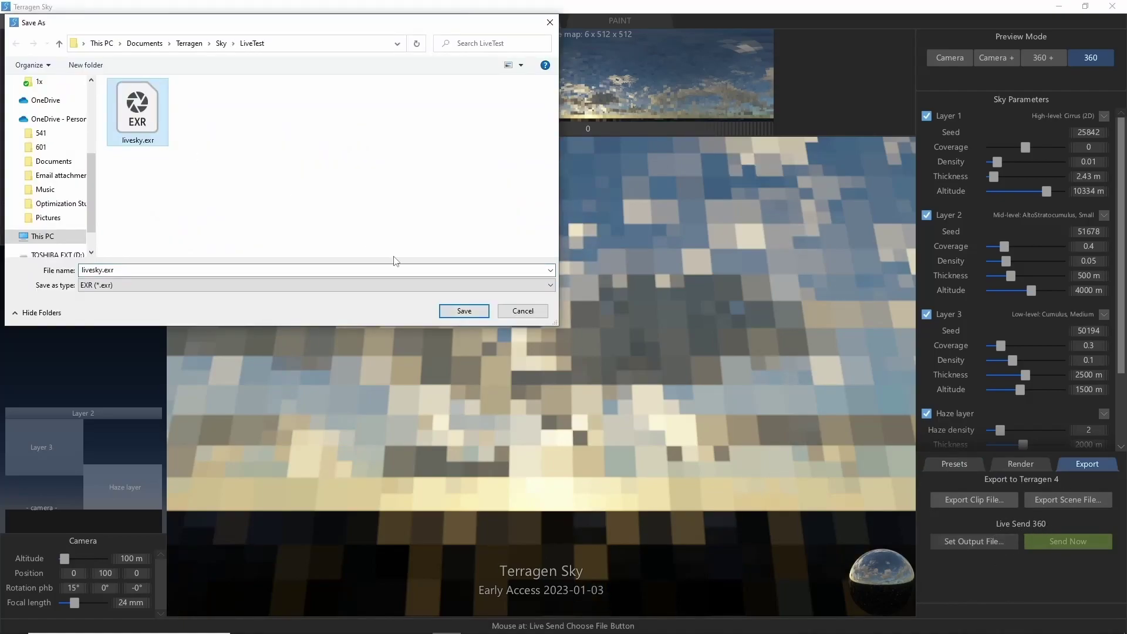
pyautogui.click(463, 311)
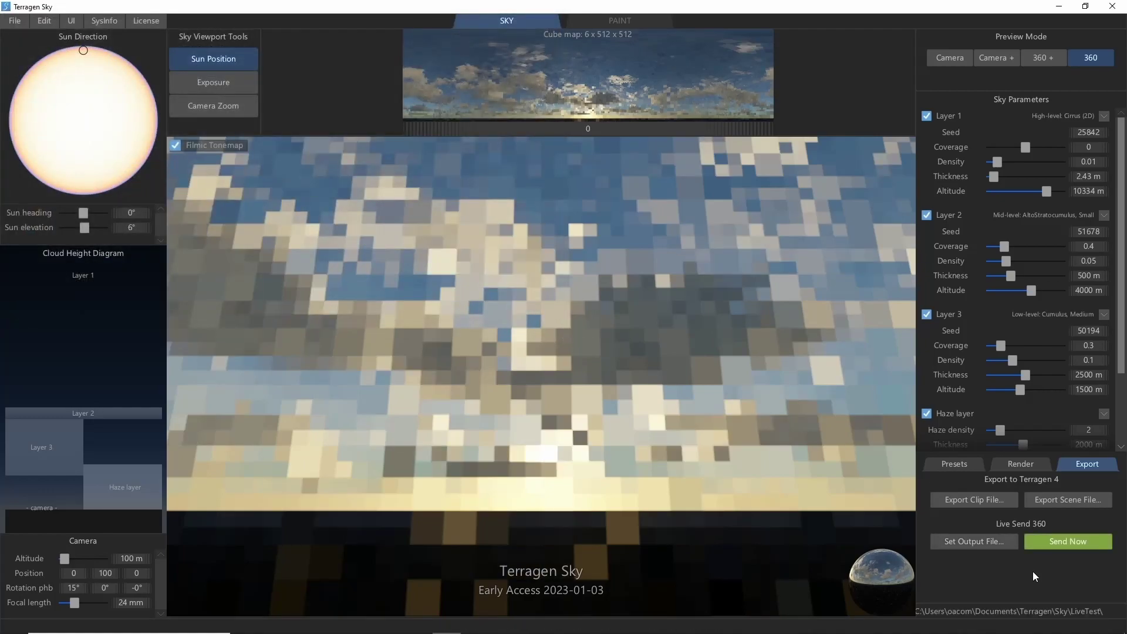
pyautogui.click(1087, 544)
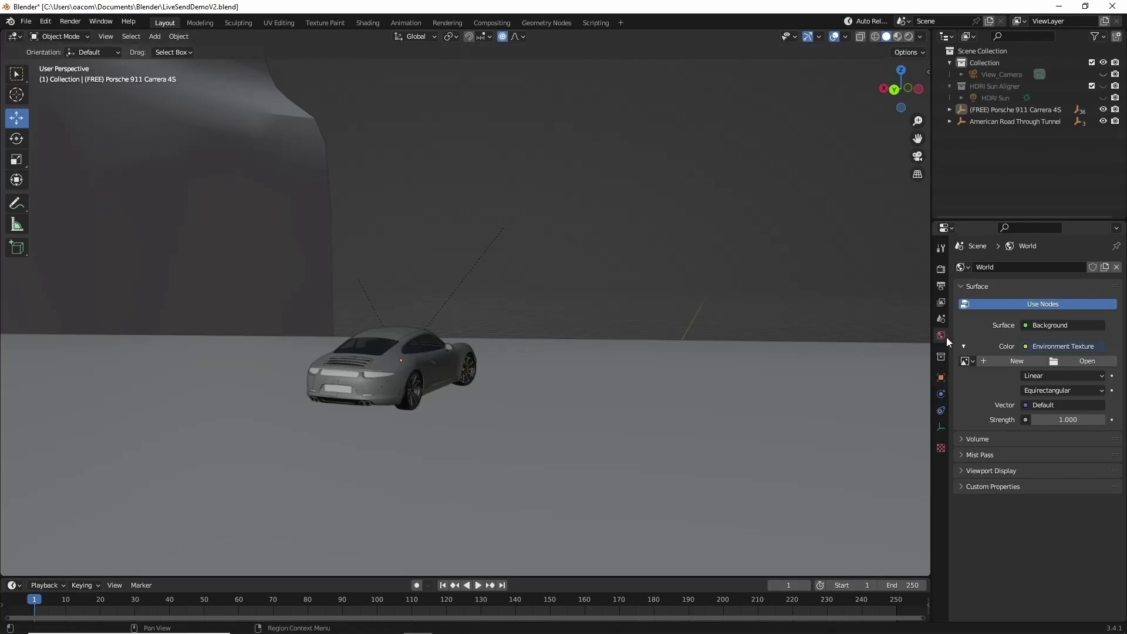
# Step: Set the World Color to an Environment Texture loading livesky.exr from LiveTest
pyautogui.click(1026, 345)
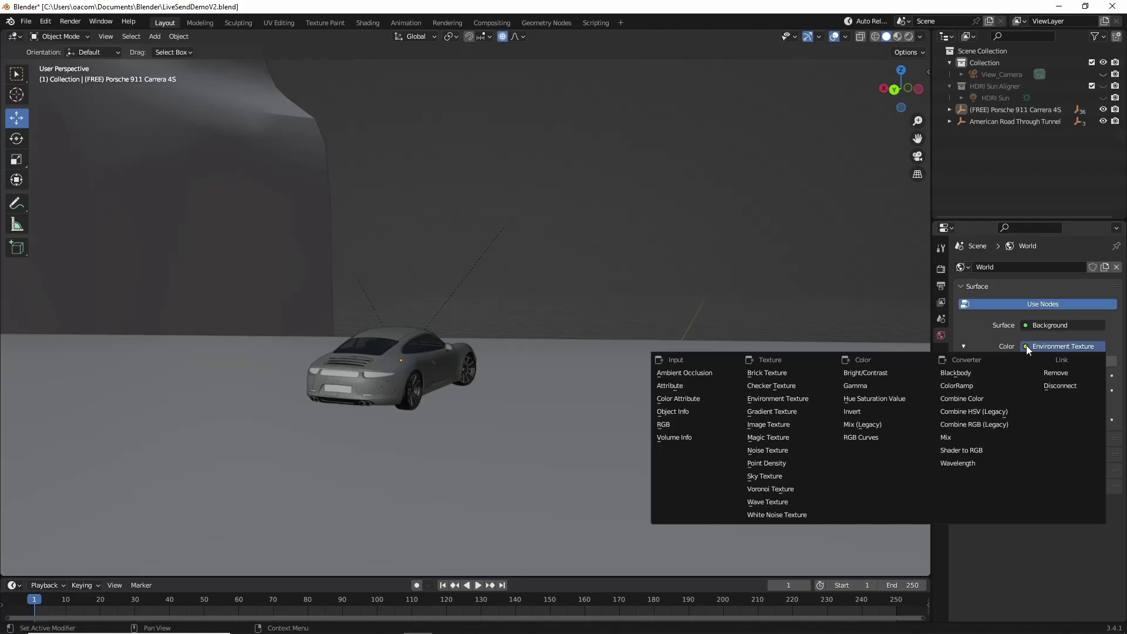
pyautogui.click(812, 400)
pyautogui.click(1087, 361)
pyautogui.click(452, 182)
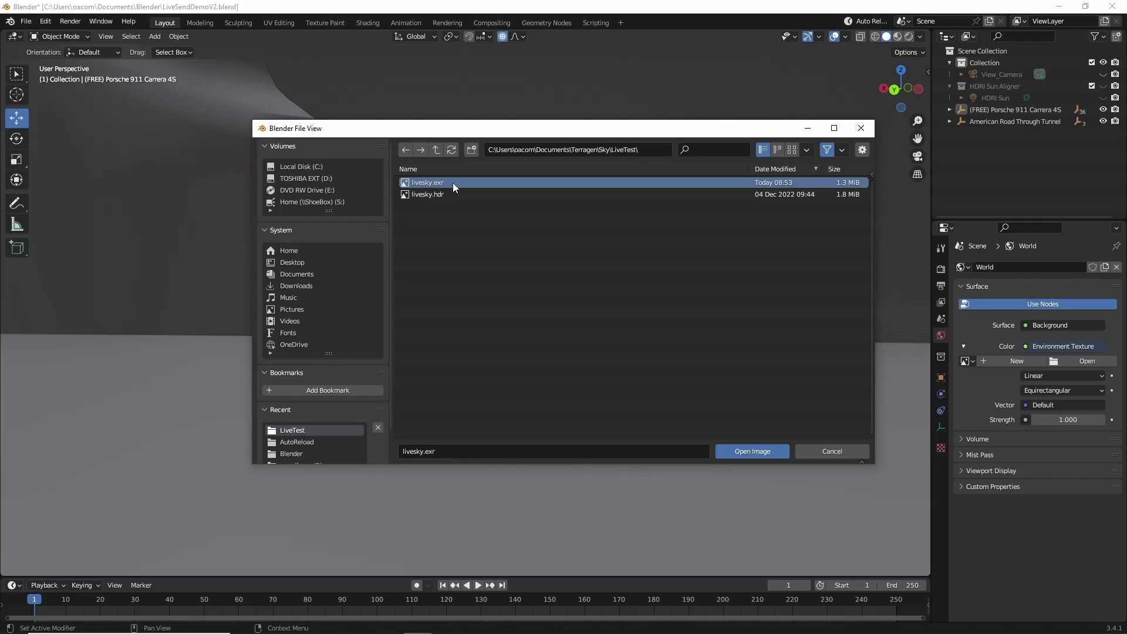
pyautogui.doubleClick(452, 182)
# Step: Switch the viewport to Rendered shading and turn on Auto Reload's Timer option
pyautogui.press('z')
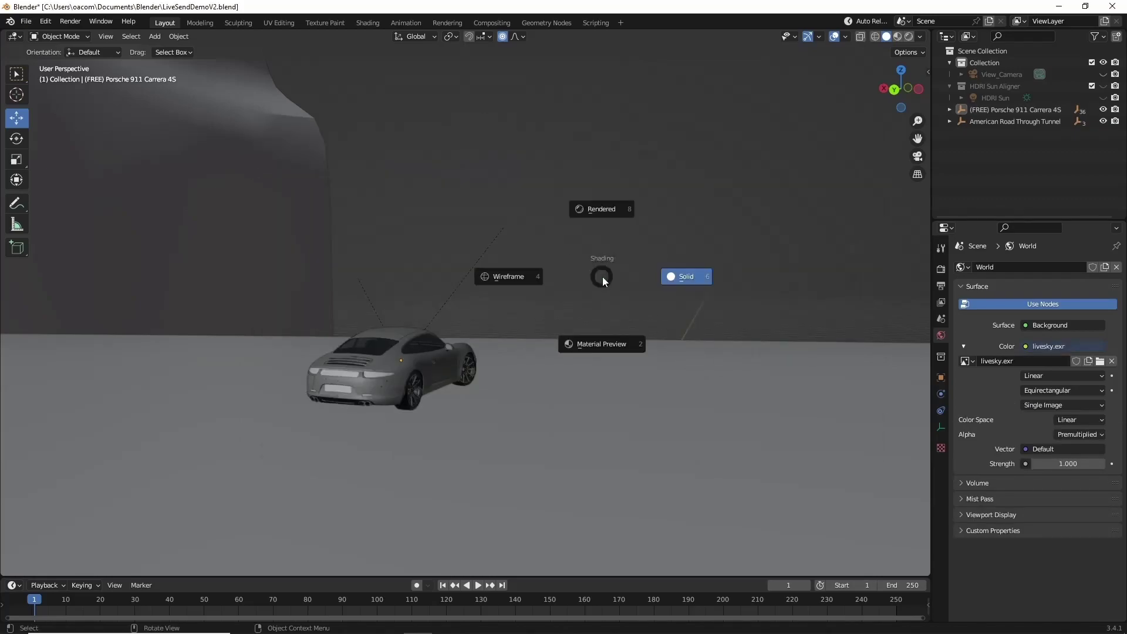
pyautogui.click(608, 212)
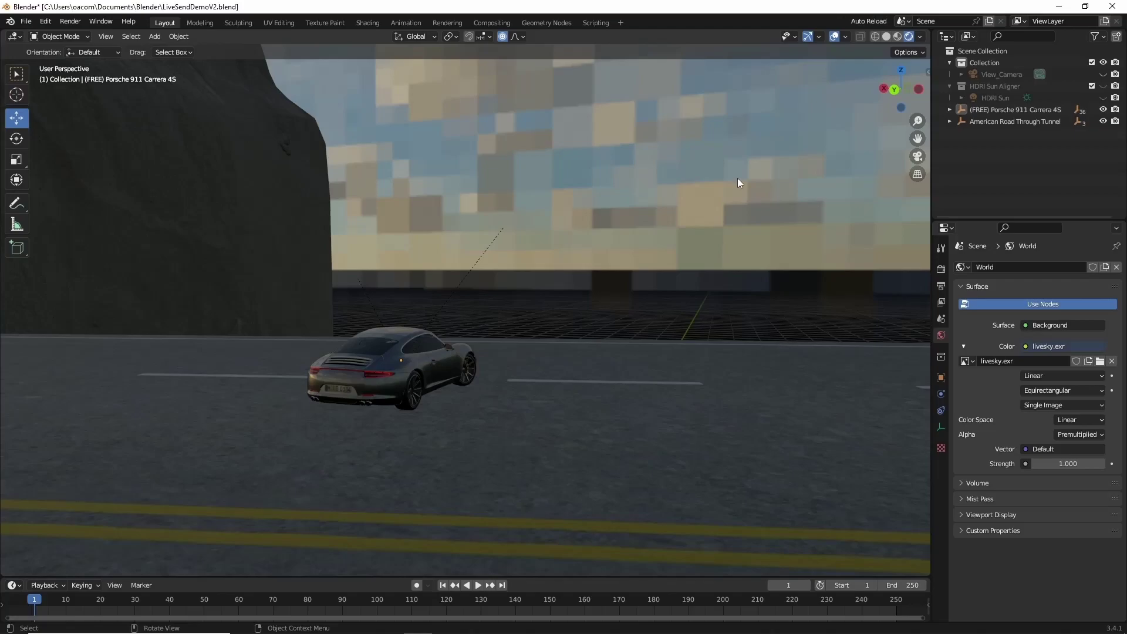
pyautogui.click(871, 21)
pyautogui.click(860, 37)
# Step: Resend the sky from Terragen Sky, then select the tunnel road and Porsche 911 and deselect
pyautogui.hotkey('alt', 'Tab')
pyautogui.click(1068, 544)
pyautogui.click(578, 323)
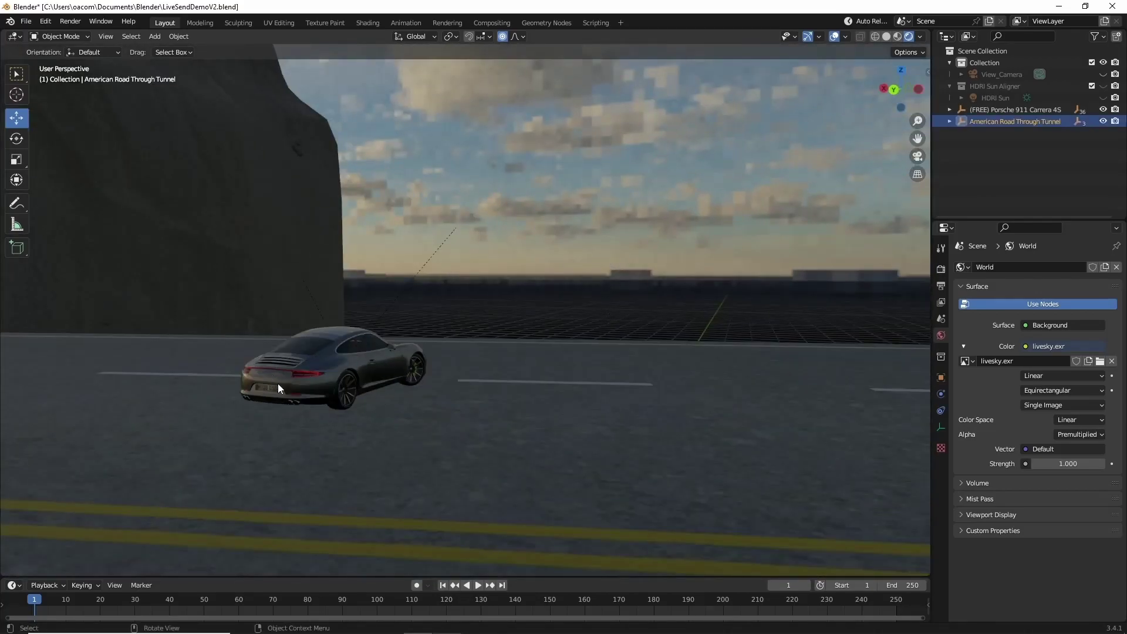
pyautogui.click(992, 110)
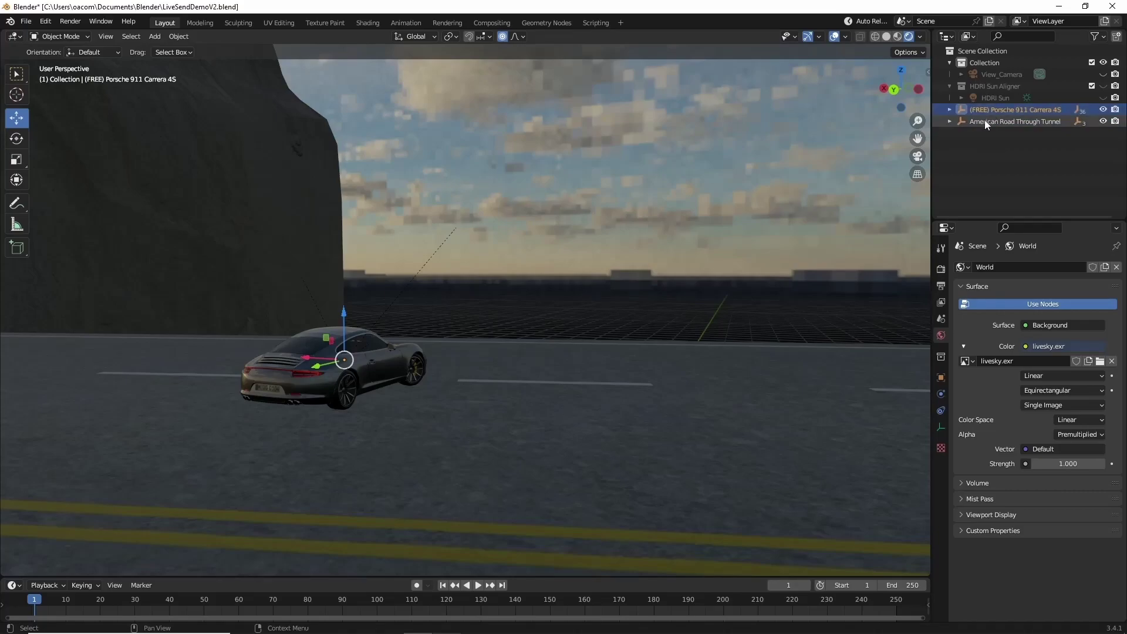
pyautogui.click(700, 319)
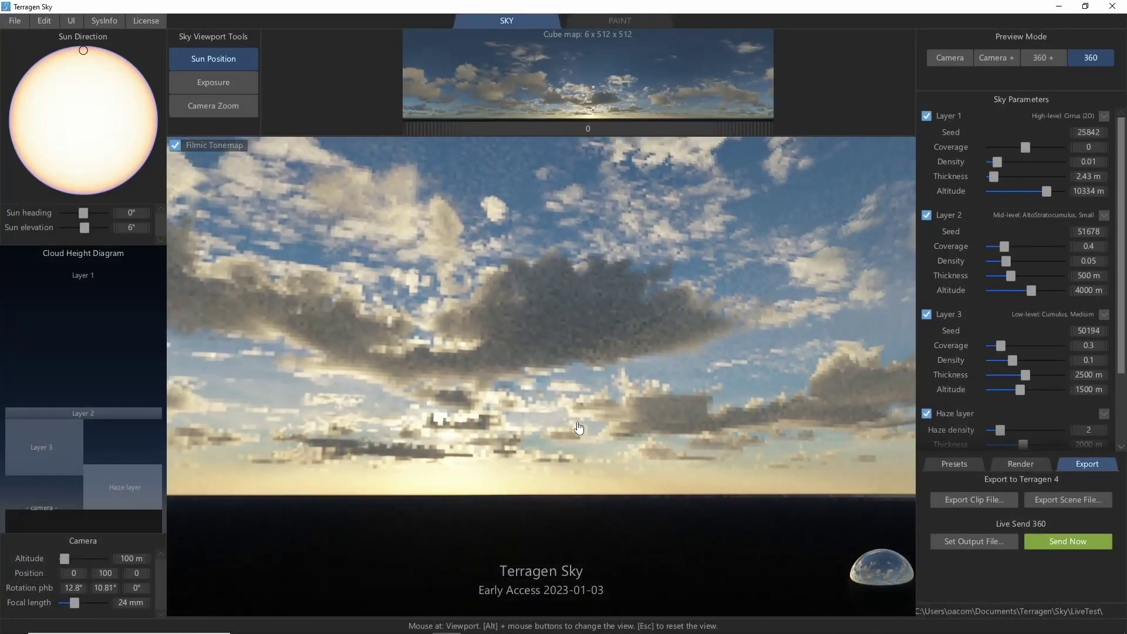
# Step: Lower the sun to 73.96° heading and 3.67° elevation, send it, and orbit around the car
pyautogui.keyDown('alt'); pyautogui.moveTo(579, 428); pyautogui.dragTo(491, 420); pyautogui.keyUp('alt')
pyautogui.click(683, 443)
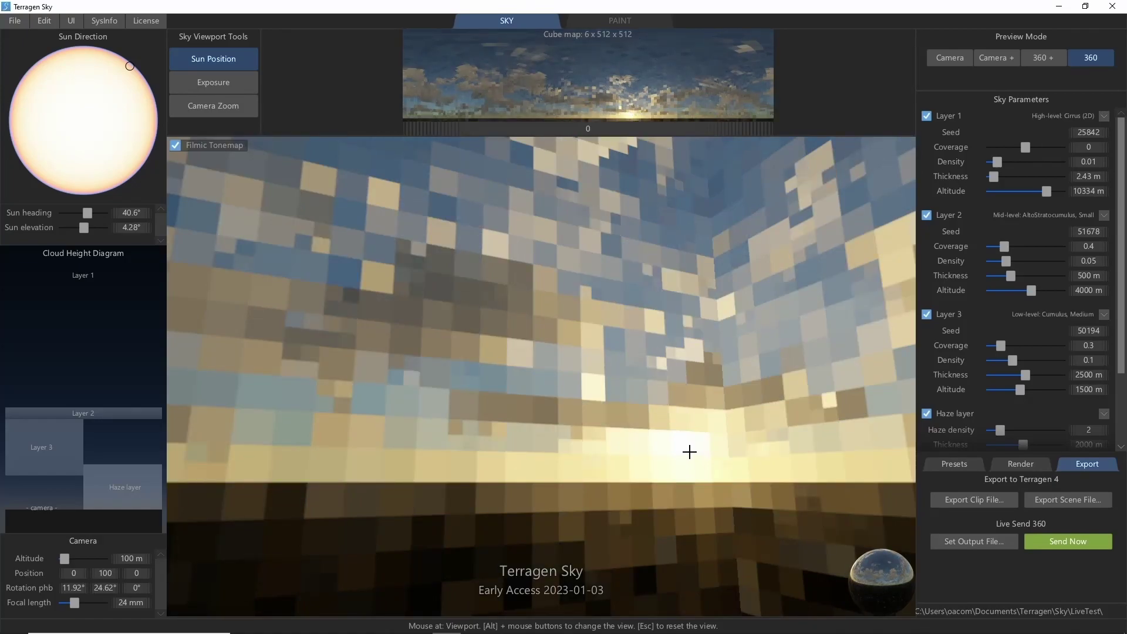
pyautogui.click(1066, 541)
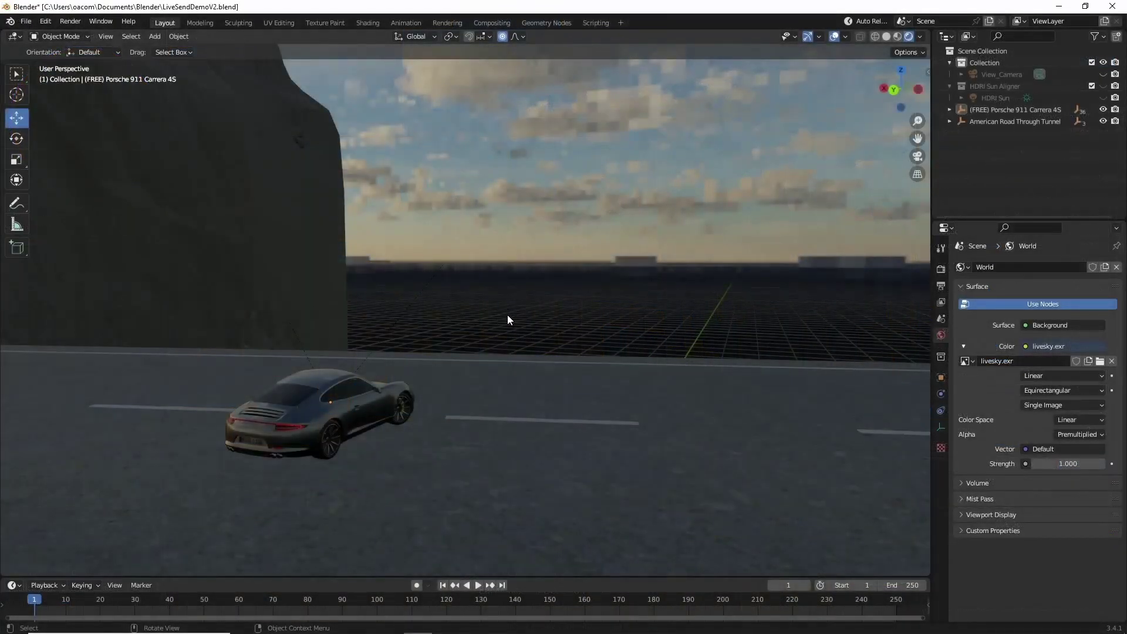
pyautogui.moveTo(508, 315); pyautogui.dragTo(514, 321, button='middle')
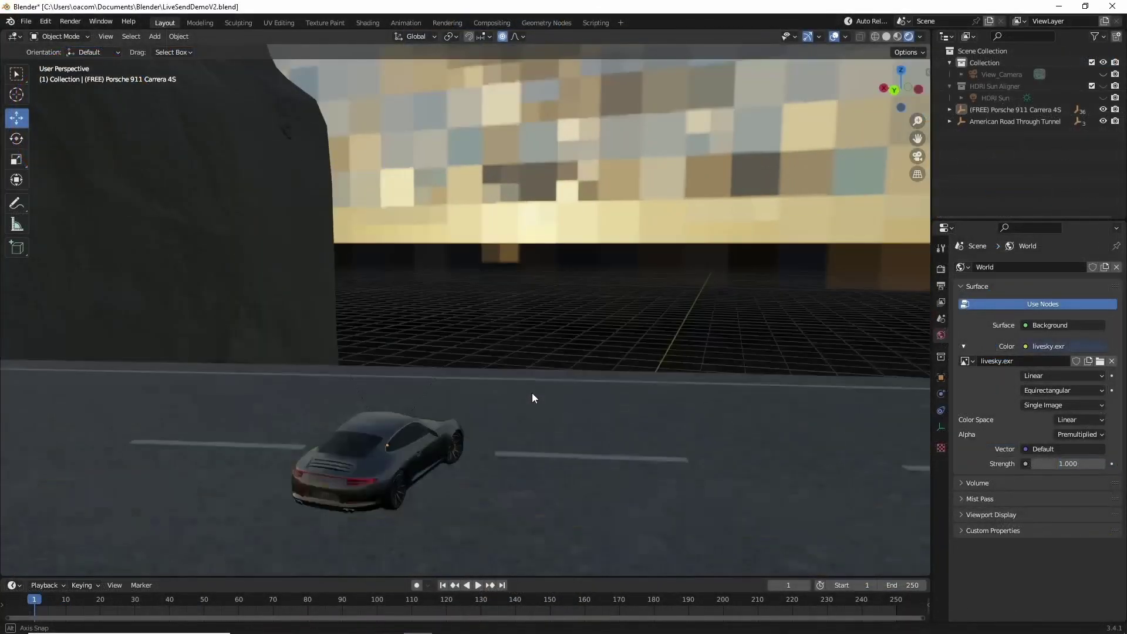
pyautogui.moveTo(532, 392); pyautogui.dragTo(532, 390, button='middle')
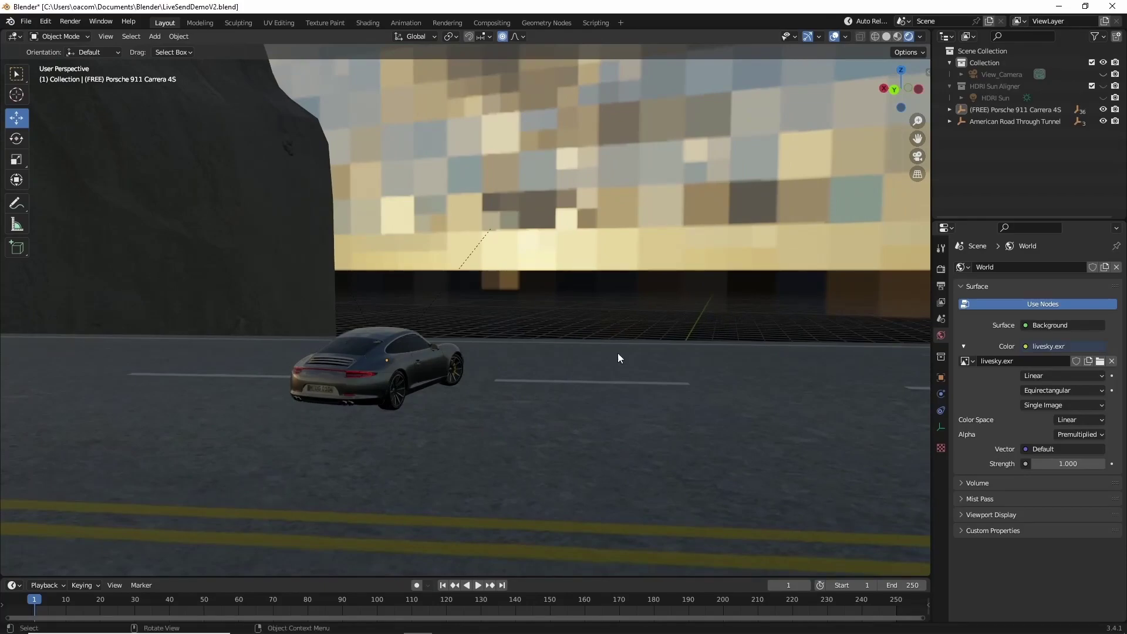
# Step: Select the Porsche 911 in the Outliner while the Finished.exr sunset sky reloads
pyautogui.click(970, 110)
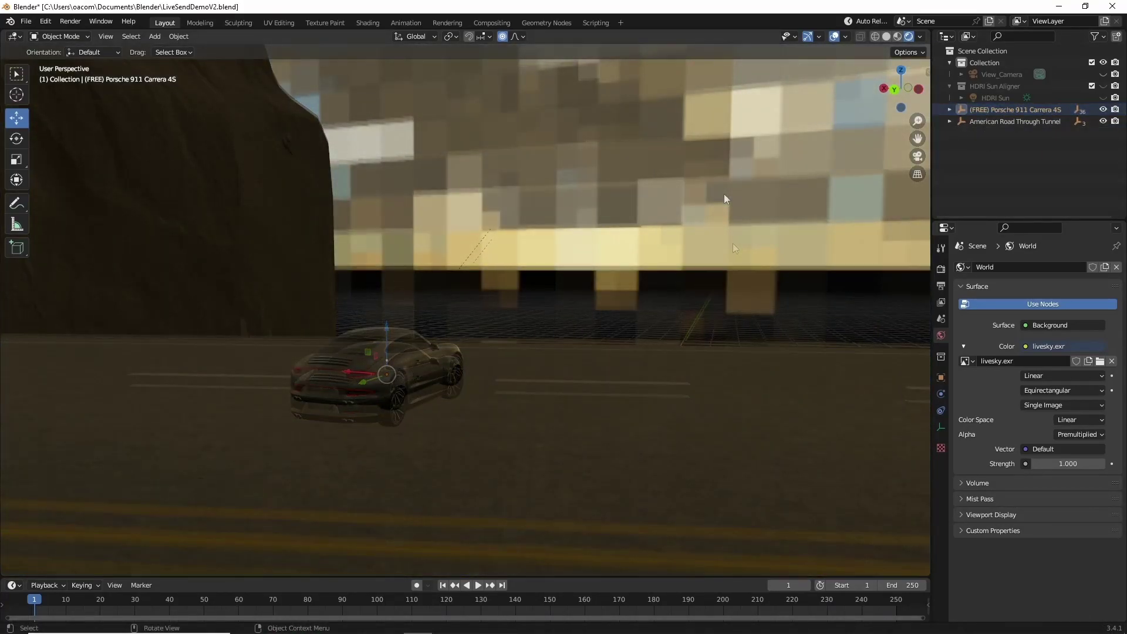
pyautogui.click(1019, 111)
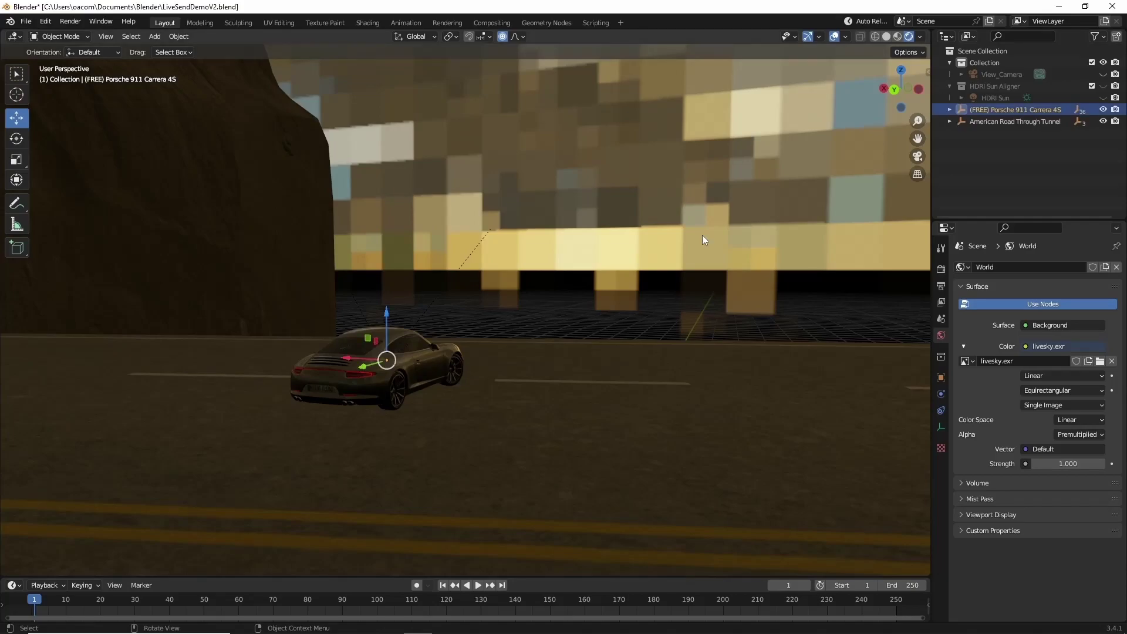